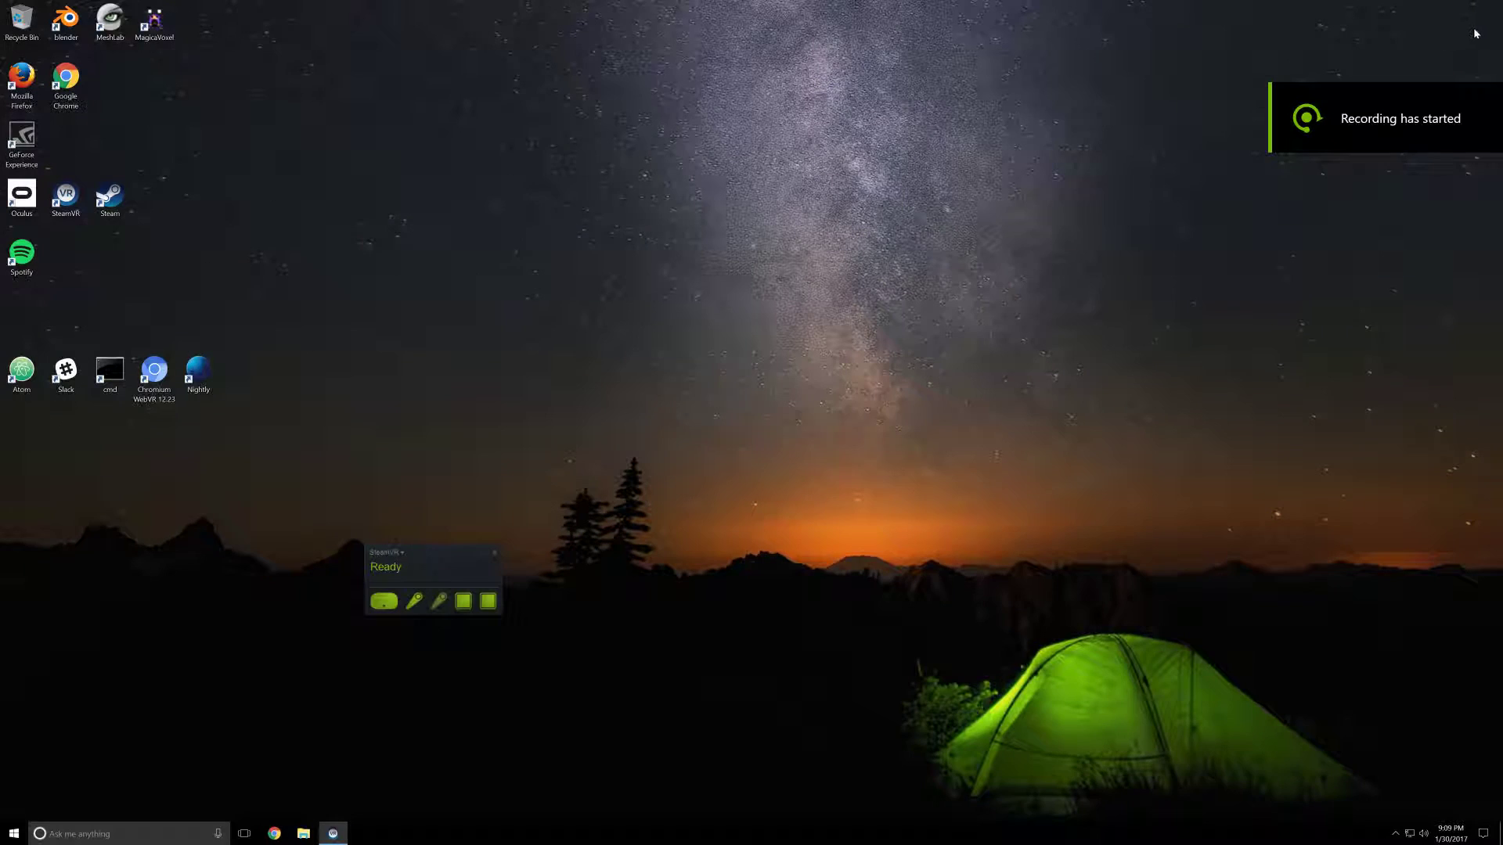
# Move the SteamVR status window to the lower-left corner and launch Firefox Nightly.
pyautogui.moveTo(451, 553)
pyautogui.mouseDown()
pyautogui.moveTo(250, 649)
pyautogui.moveTo(121, 740)
pyautogui.mouseUp()
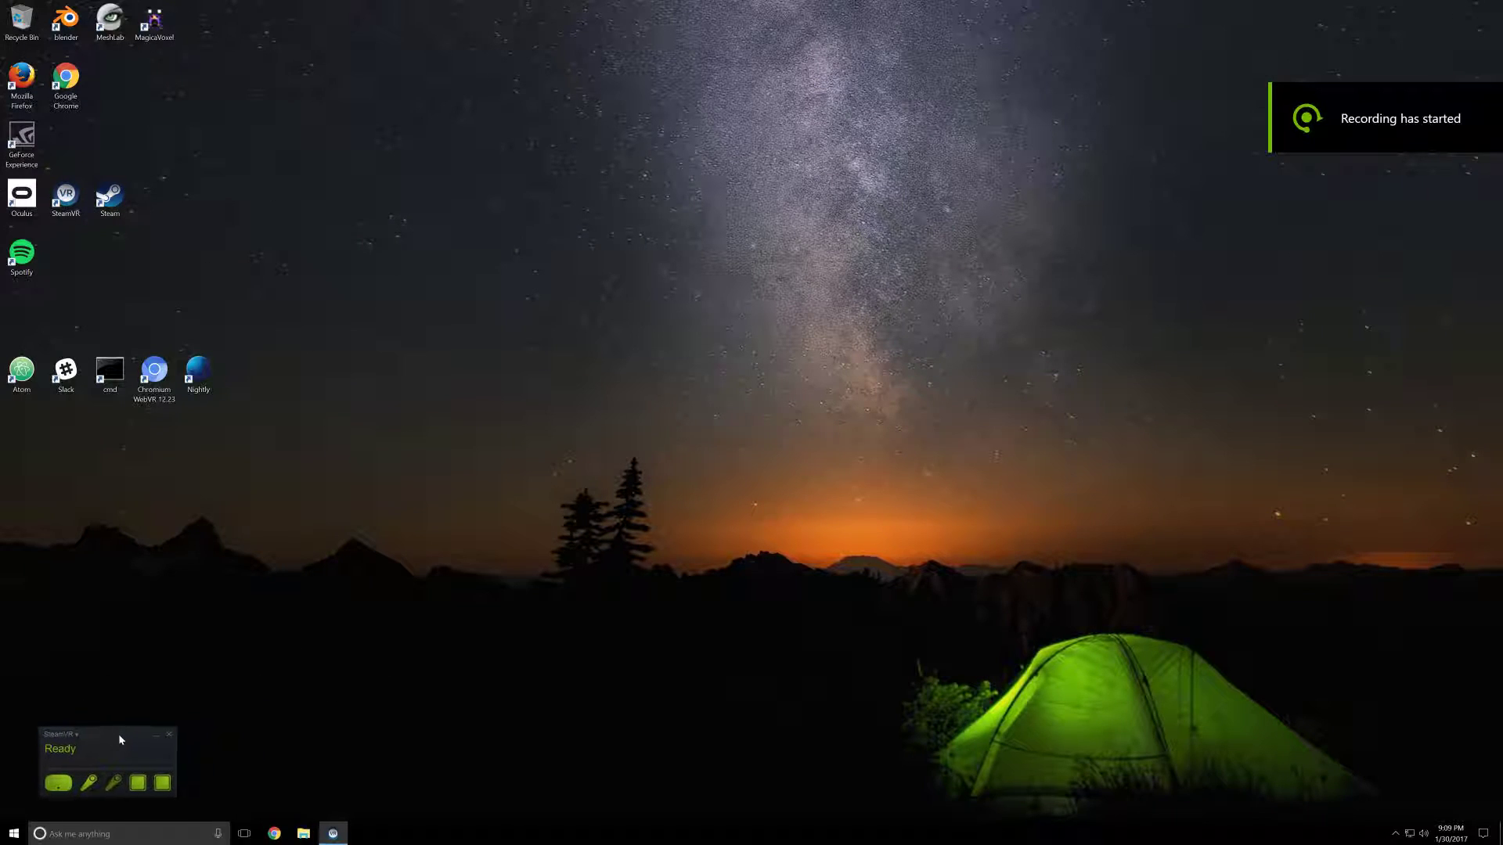
pyautogui.doubleClick(205, 378)
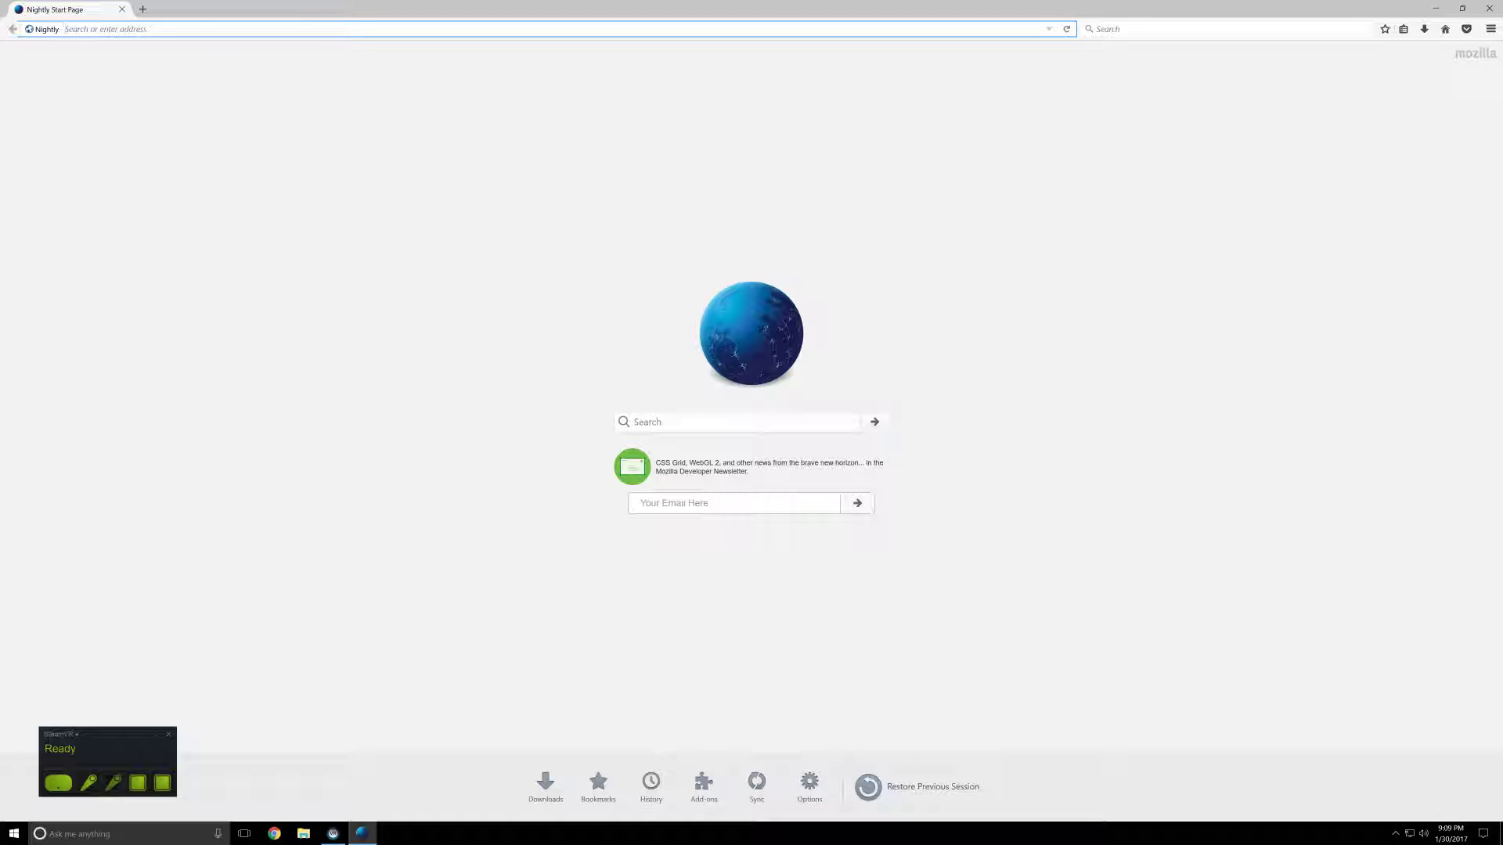
pyautogui.write('kfarr.github.io/aframe-city-builder/')
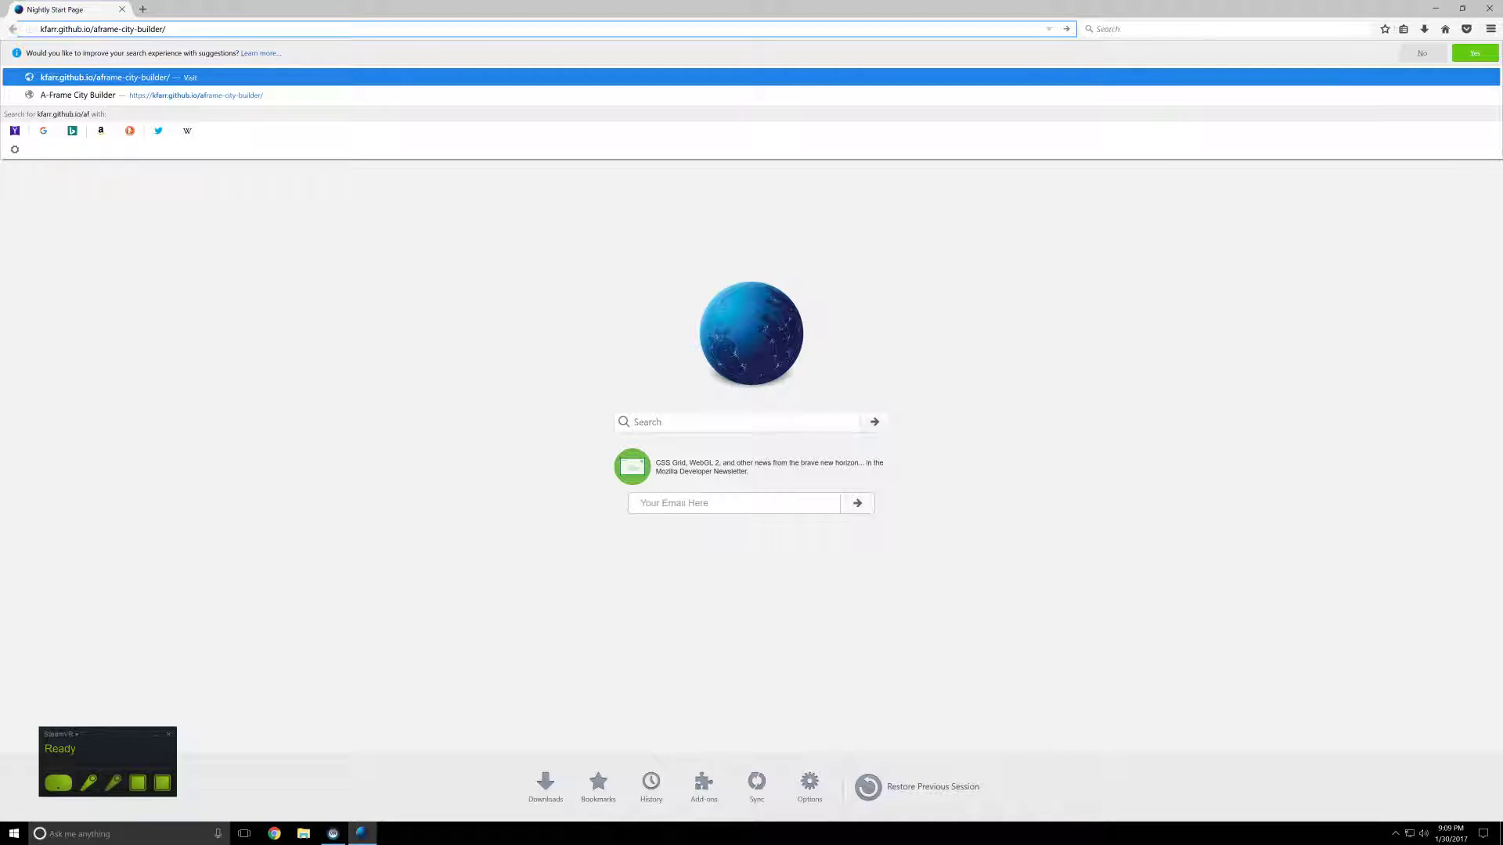
# Load kfarr.github.io/aframe-city-builder/ from the autocompleted address bar.
pyautogui.press('Return')
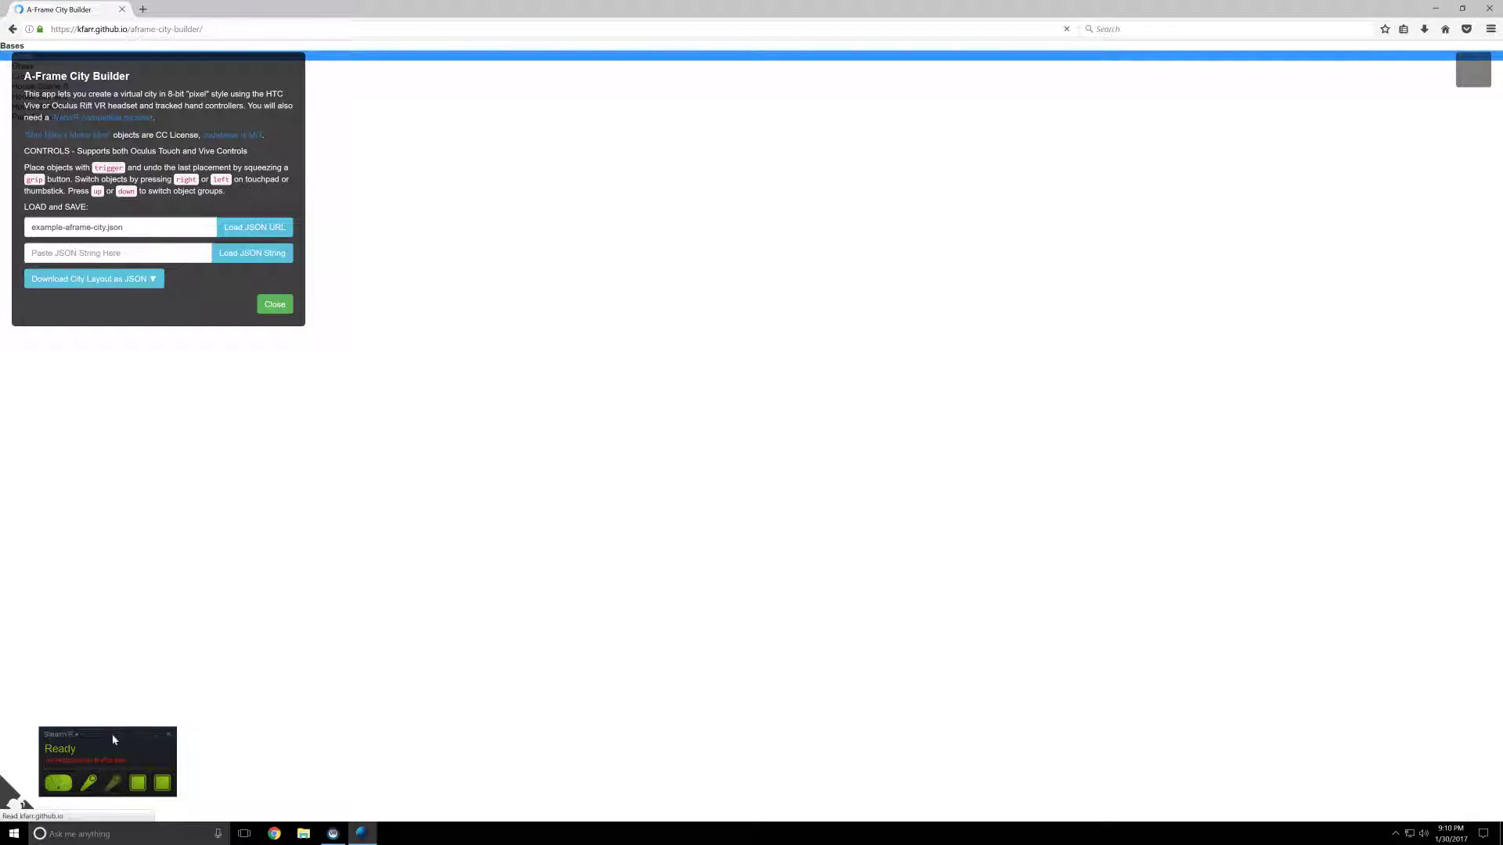
# Bring the second hand controller online through the SteamVR widget.
pyautogui.click(75, 737)
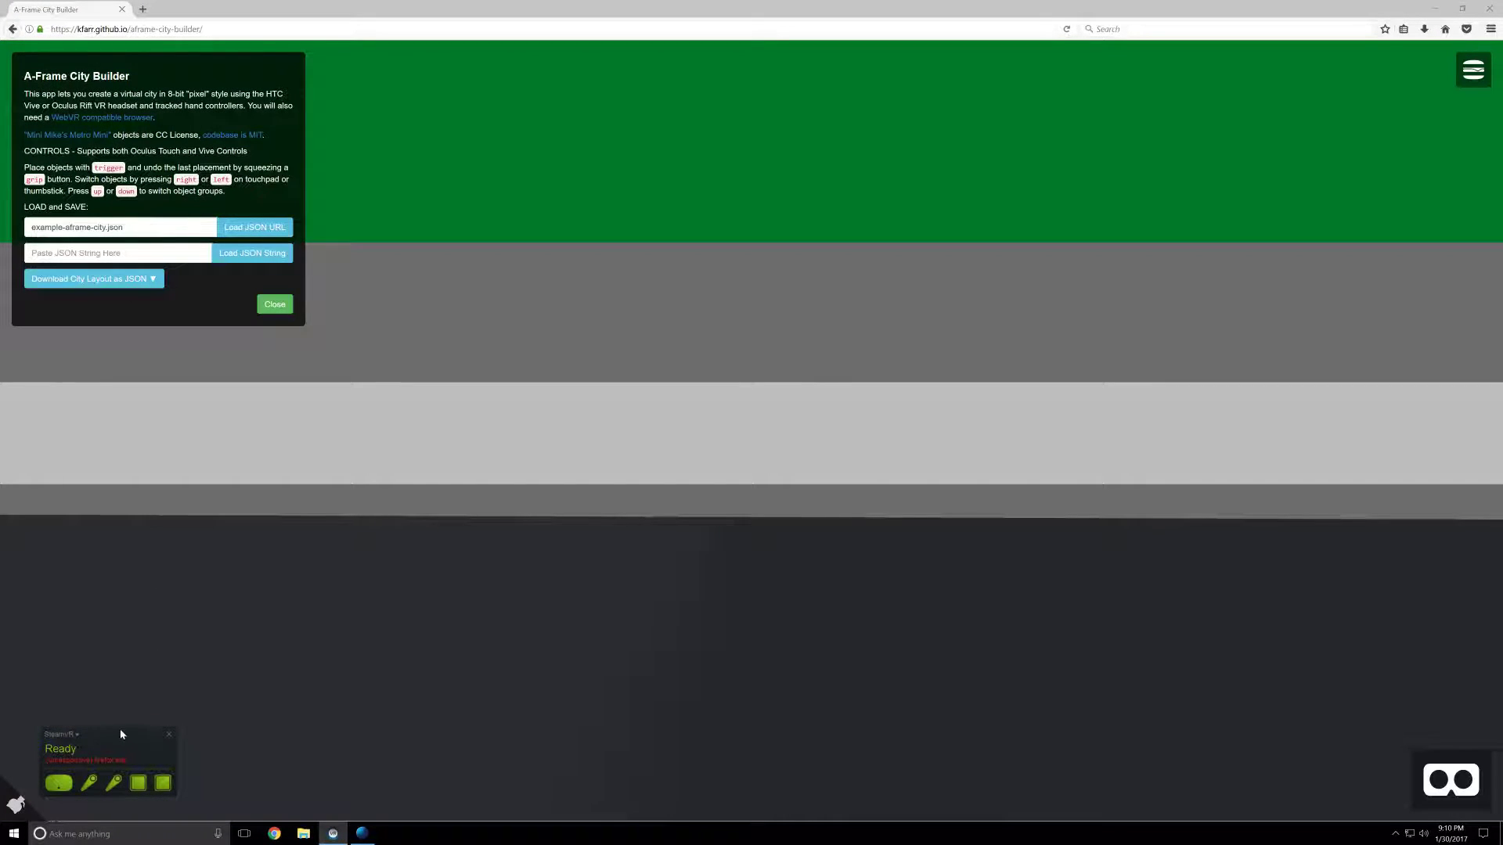
# Enter immersive VR mode to start building the city.
pyautogui.click(1460, 781)
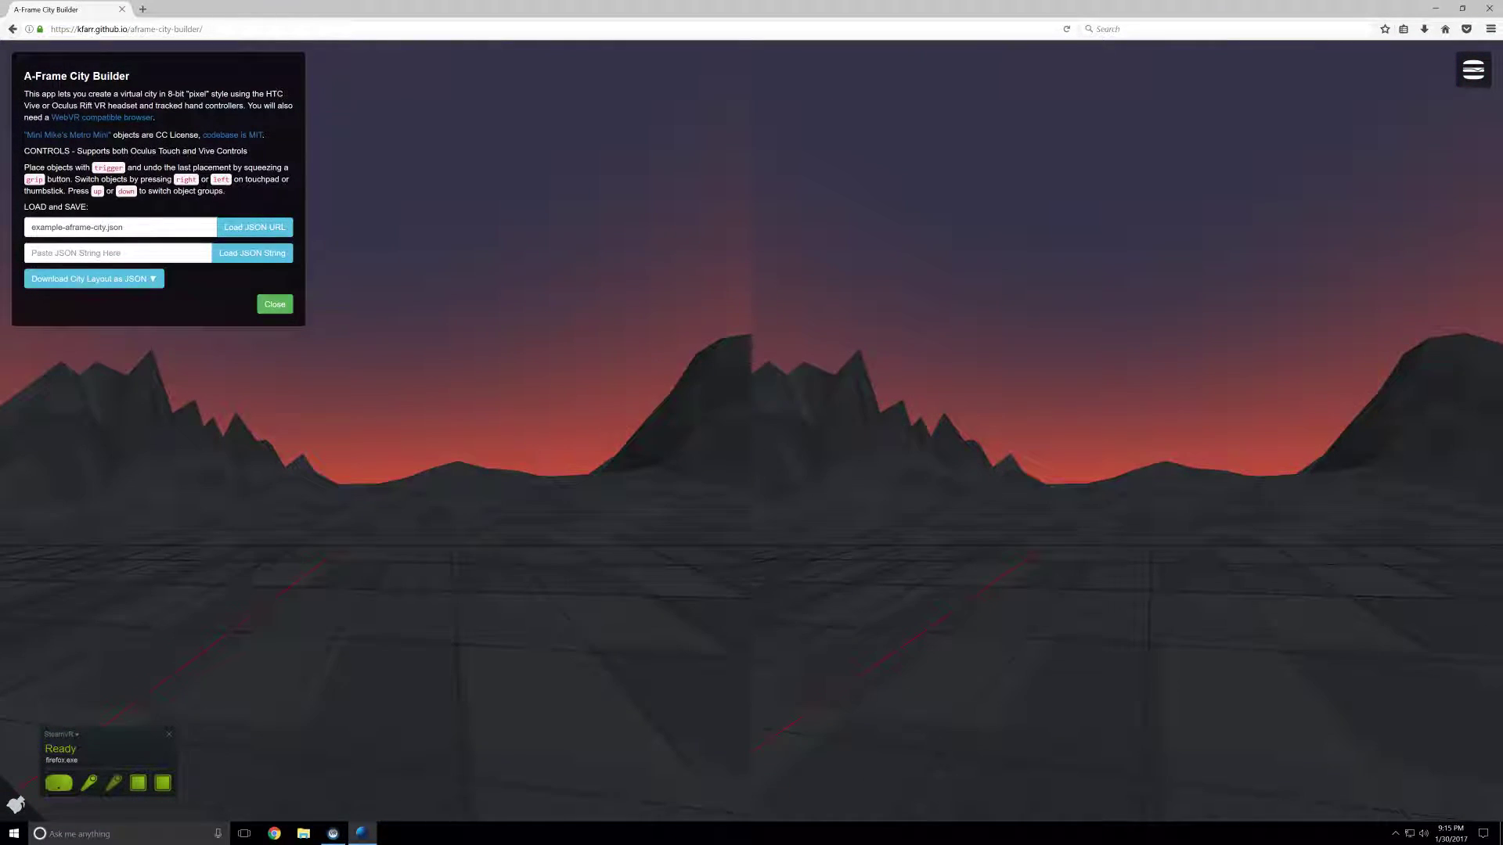
# Select the example-aframe-city.json file name in the layout field.
pyautogui.tripleClick(76, 227)
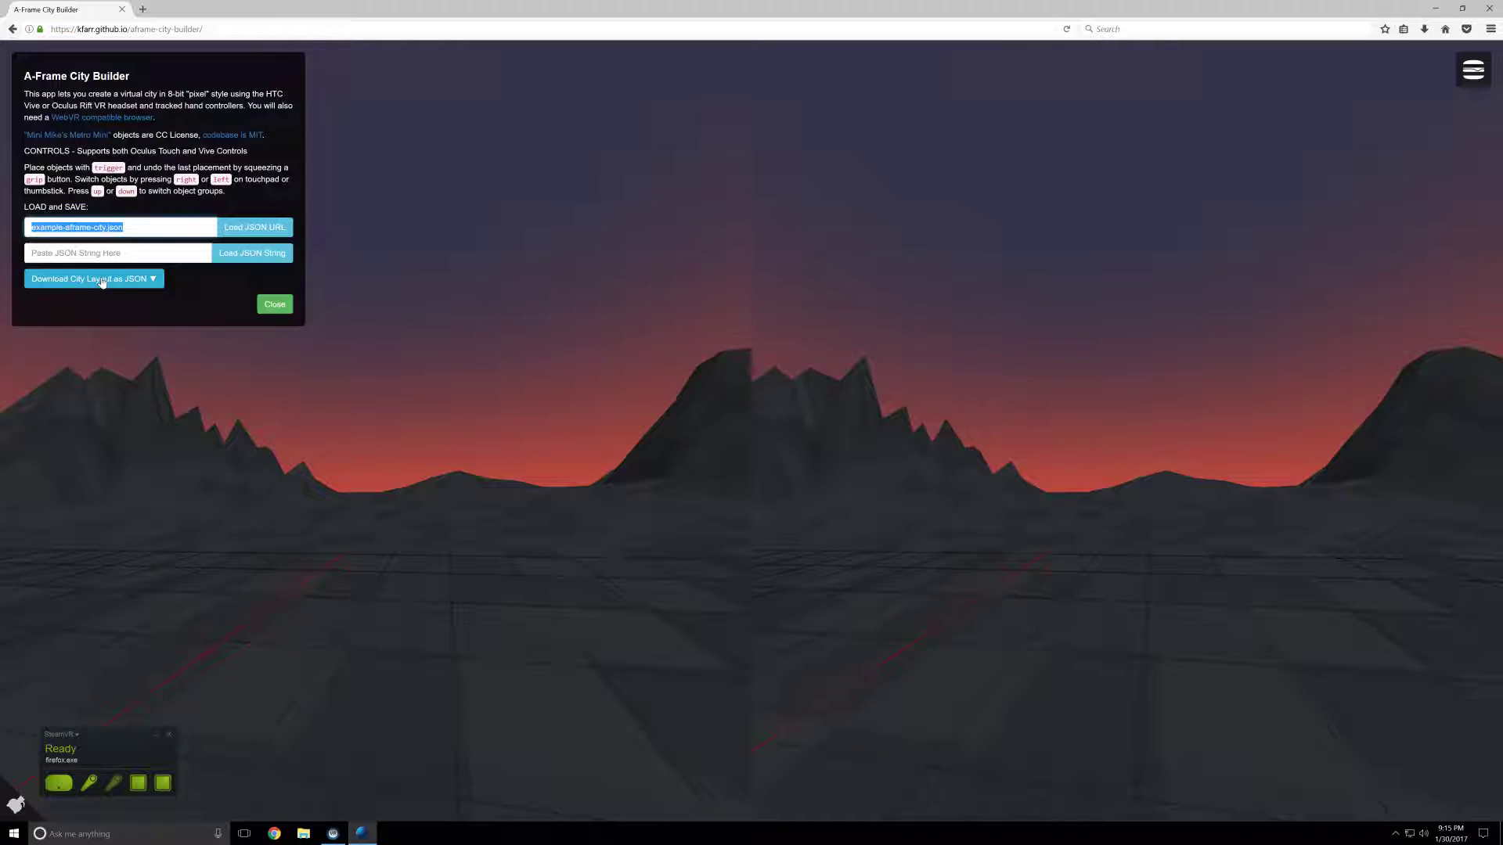